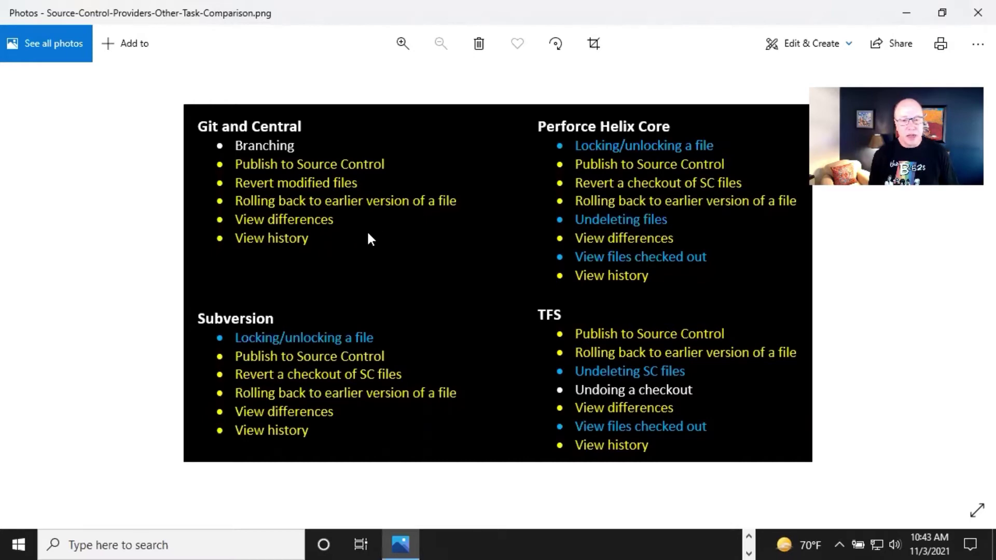
Switch from Photos back to Flare's Central-Bound-Project with First-Knowledge-Check.htm open
click(751, 534)
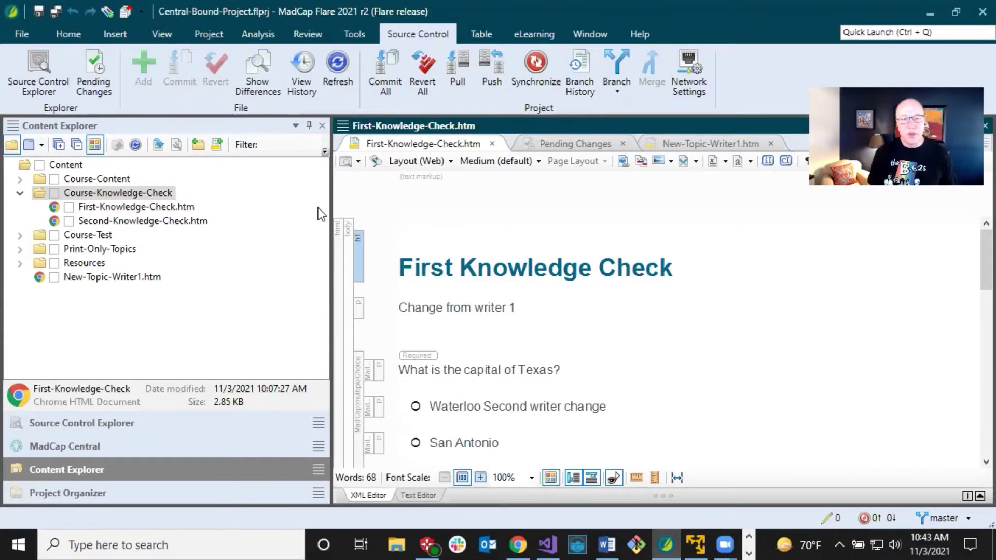
Narrow the Content Explorer pane so the First Knowledge Check topic editor gets more room
drag(330, 199, 256, 203)
click(355, 265)
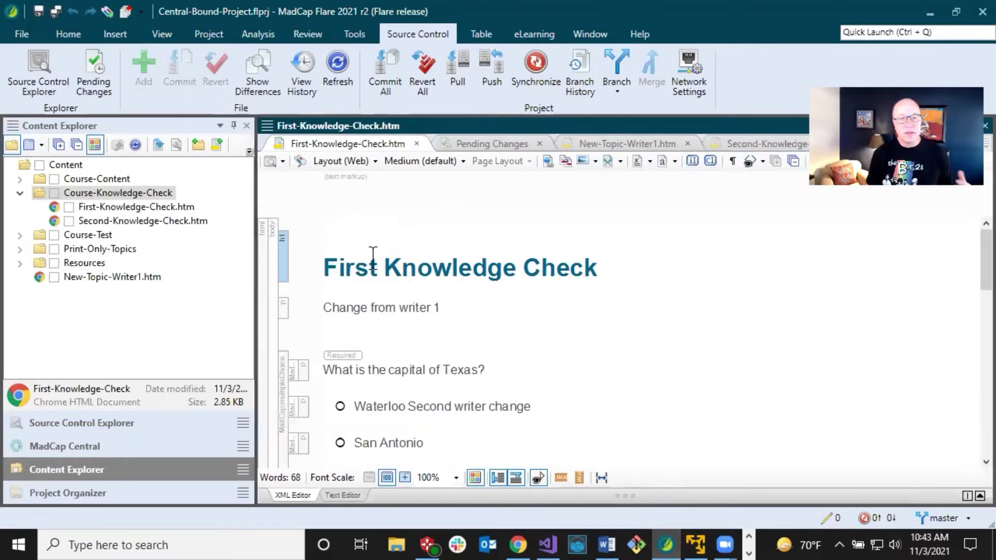
click(417, 263)
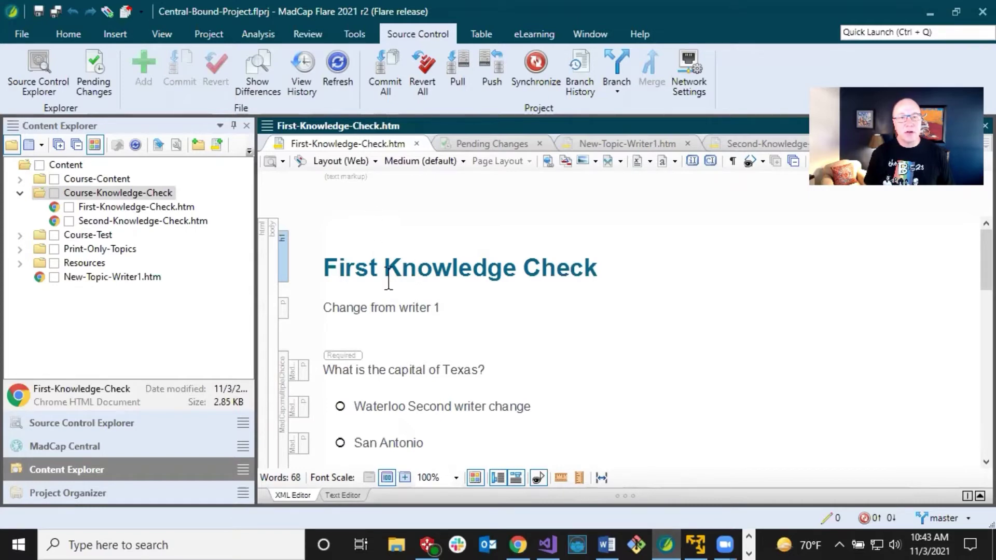
click(301, 76)
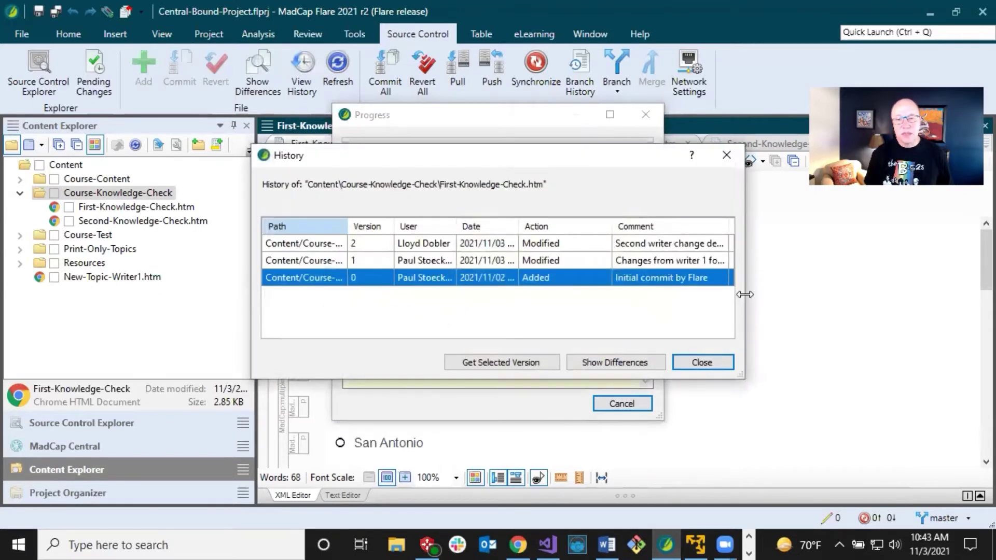
drag(745, 294, 902, 294)
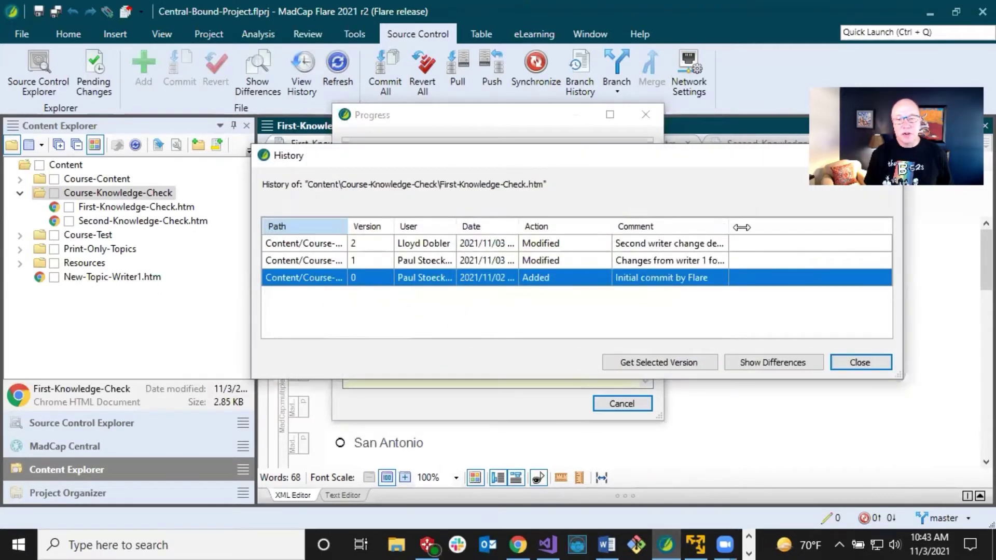
drag(729, 226, 850, 226)
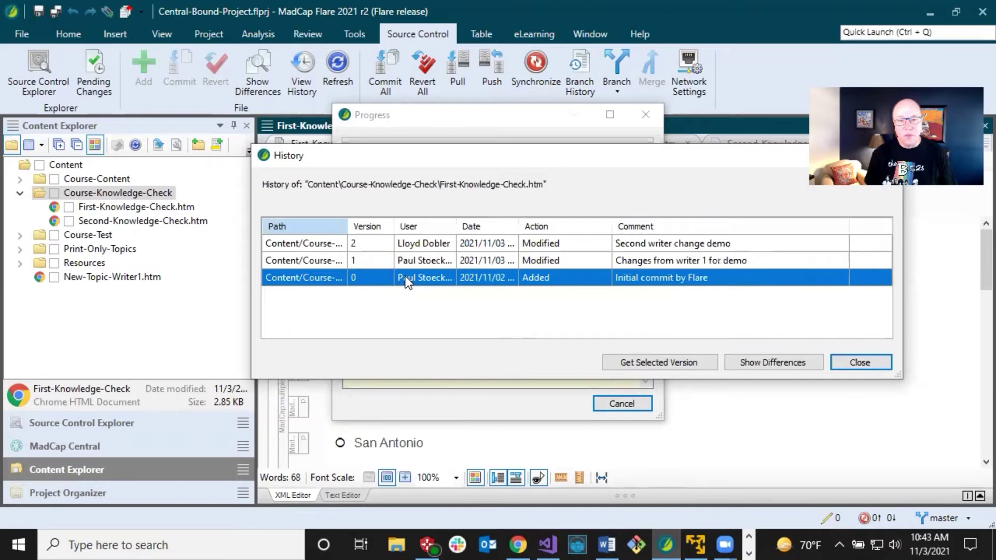
drag(517, 226, 559, 226)
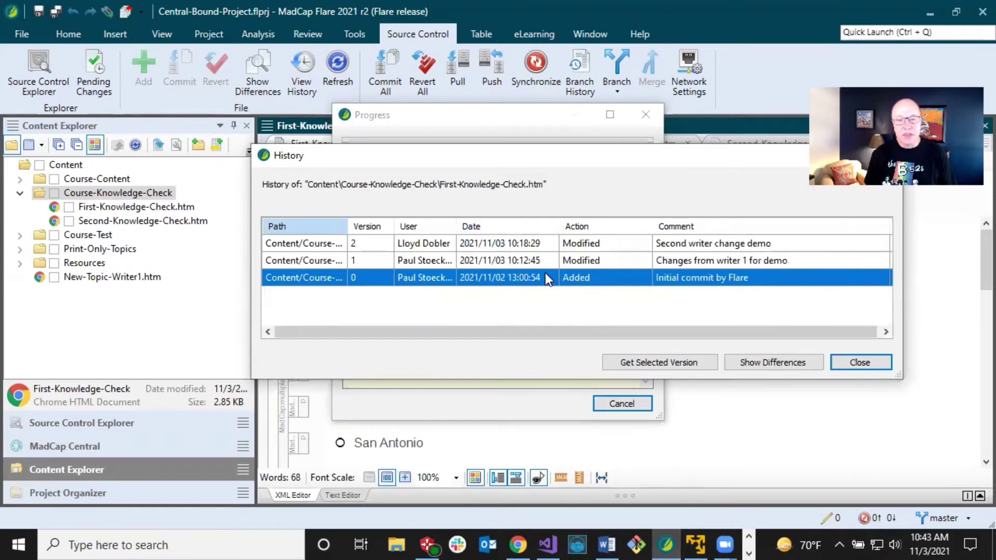
click(417, 259)
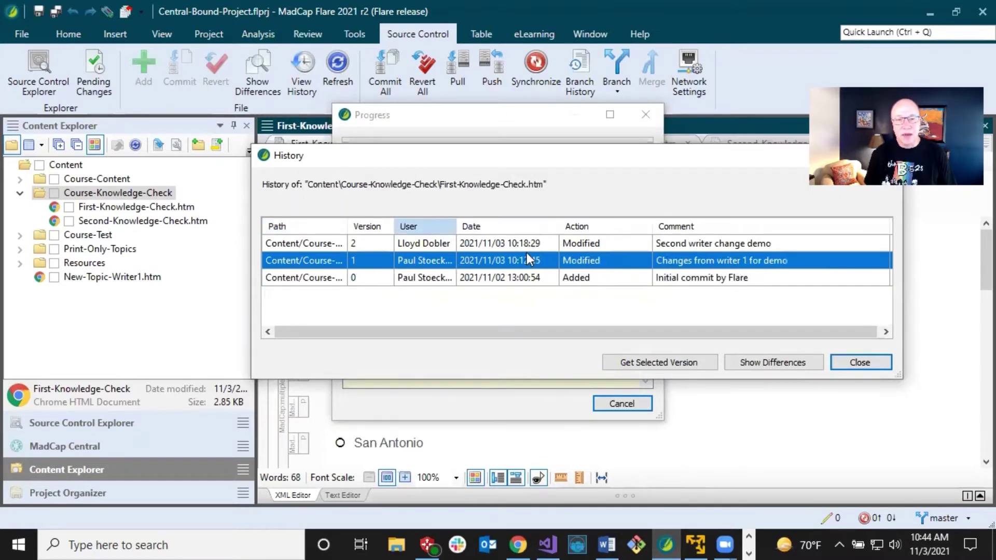
click(463, 244)
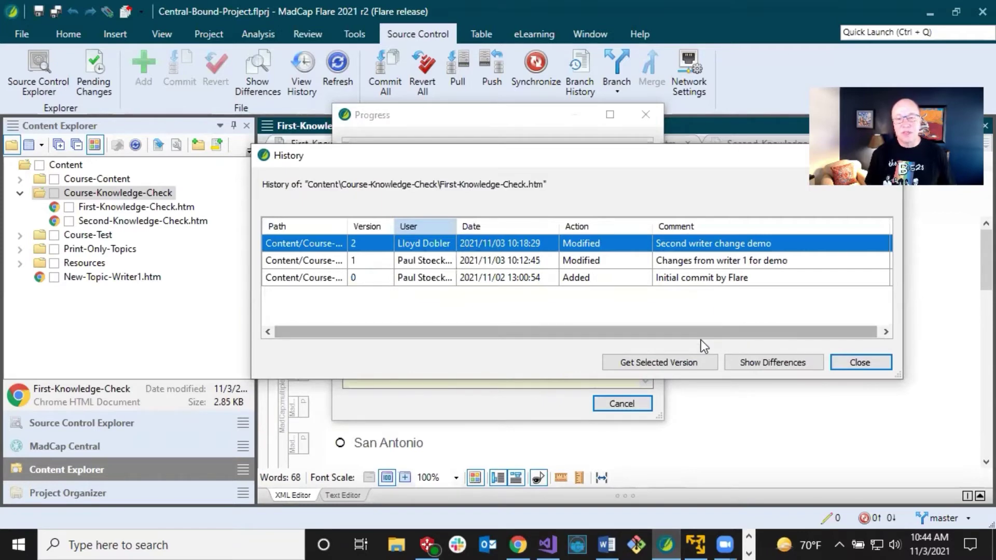
click(857, 362)
click(506, 279)
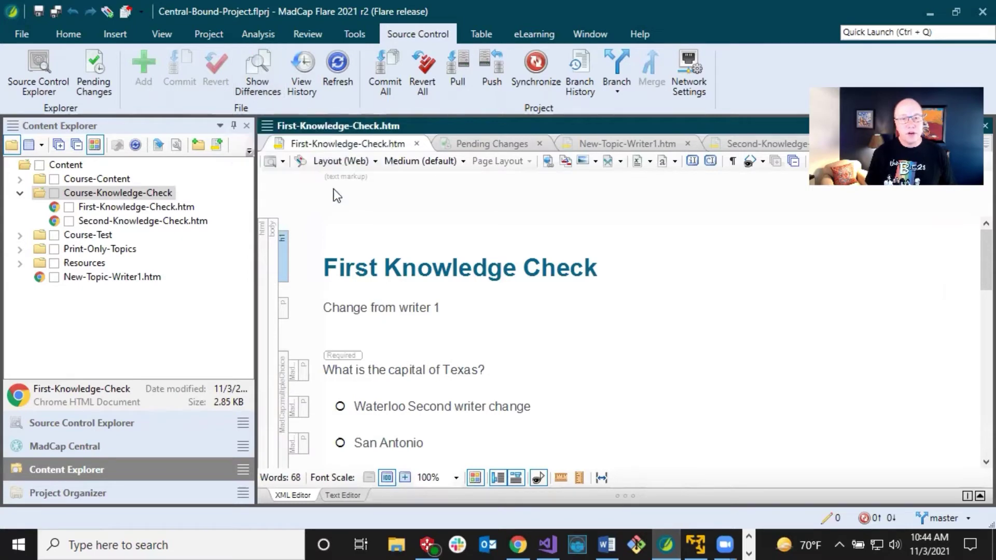
click(383, 259)
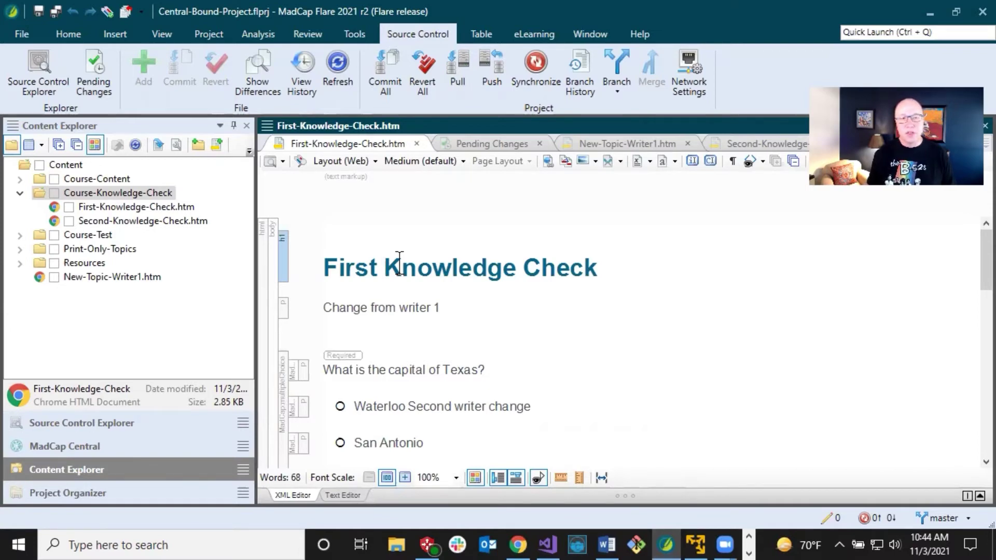
click(401, 266)
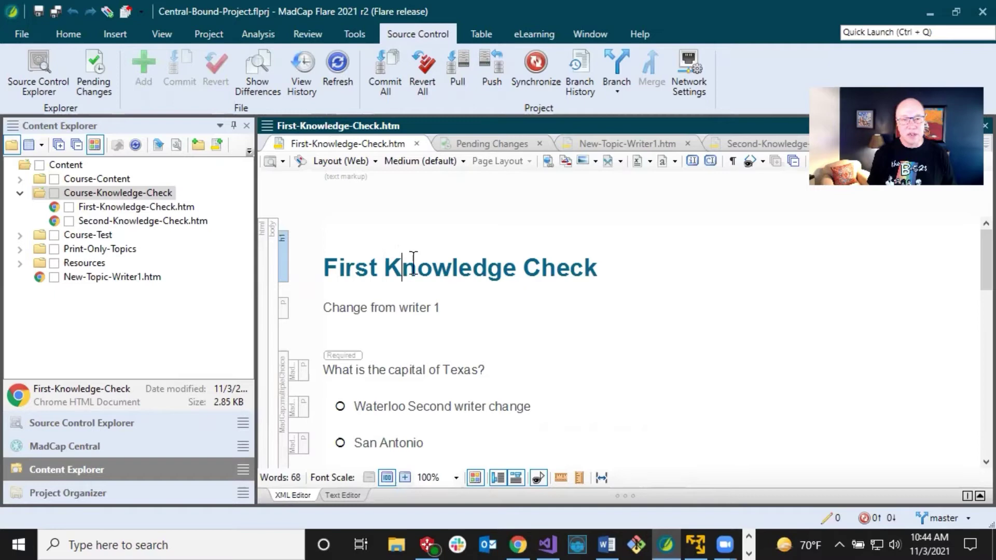
click(456, 270)
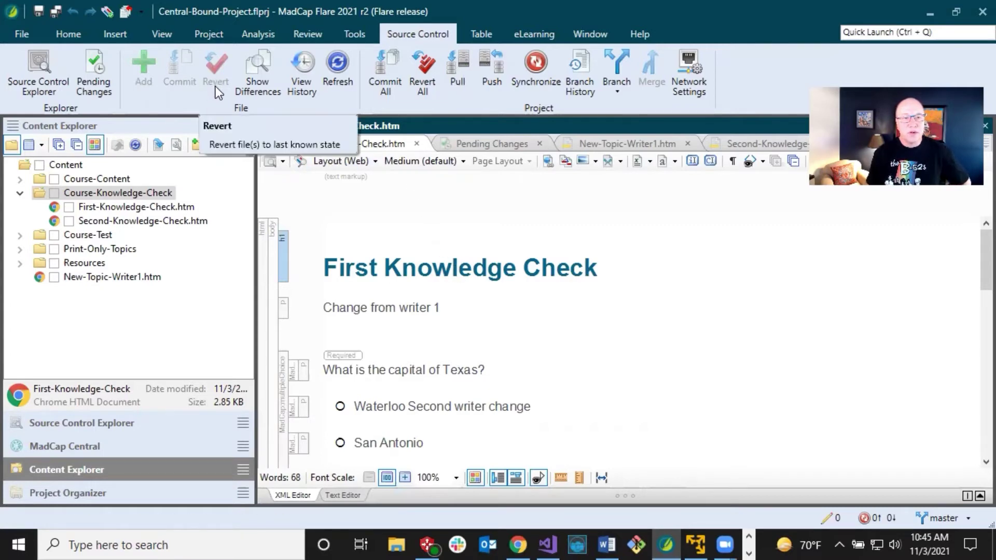
click(424, 82)
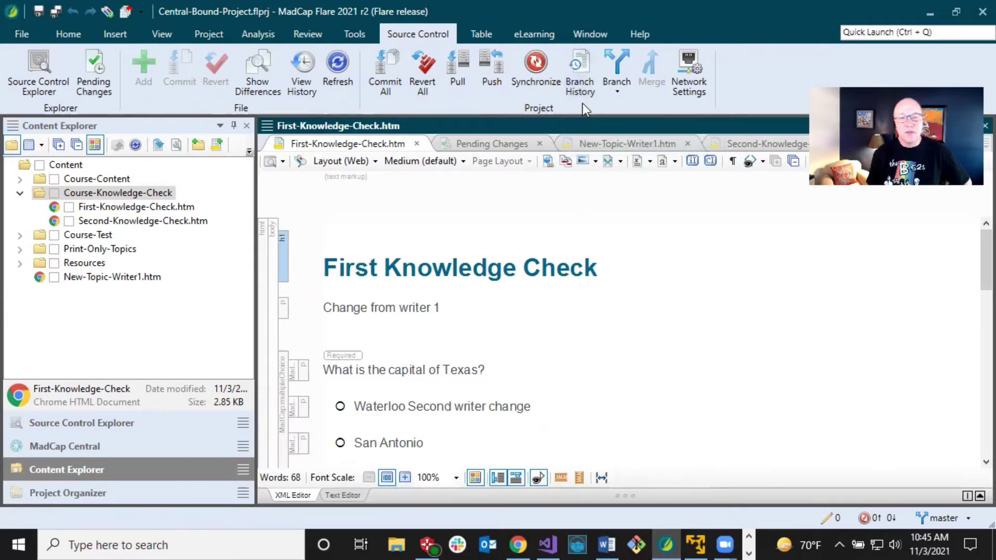
Revert the 'Changes from writer 1 for demo' commit from master's commit history
click(581, 88)
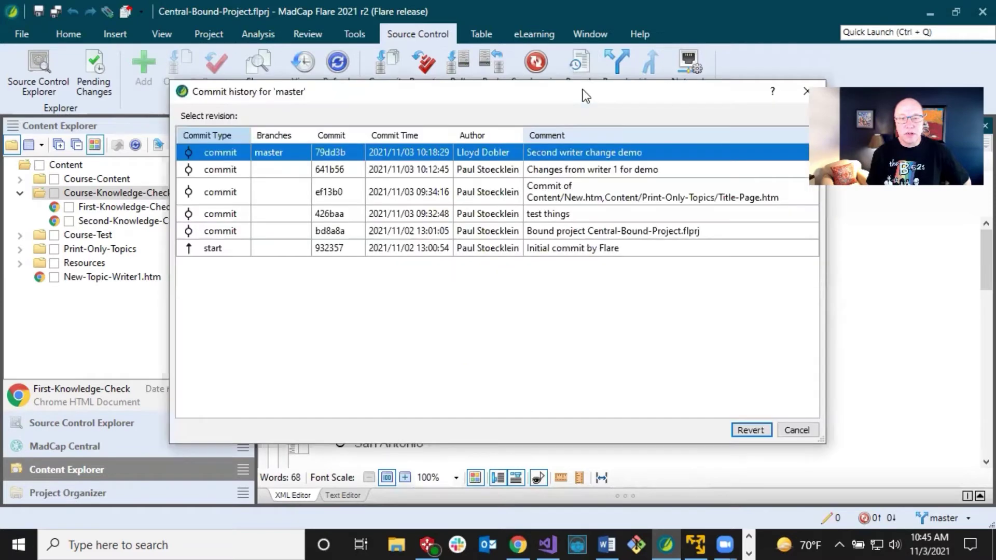
drag(574, 91, 527, 104)
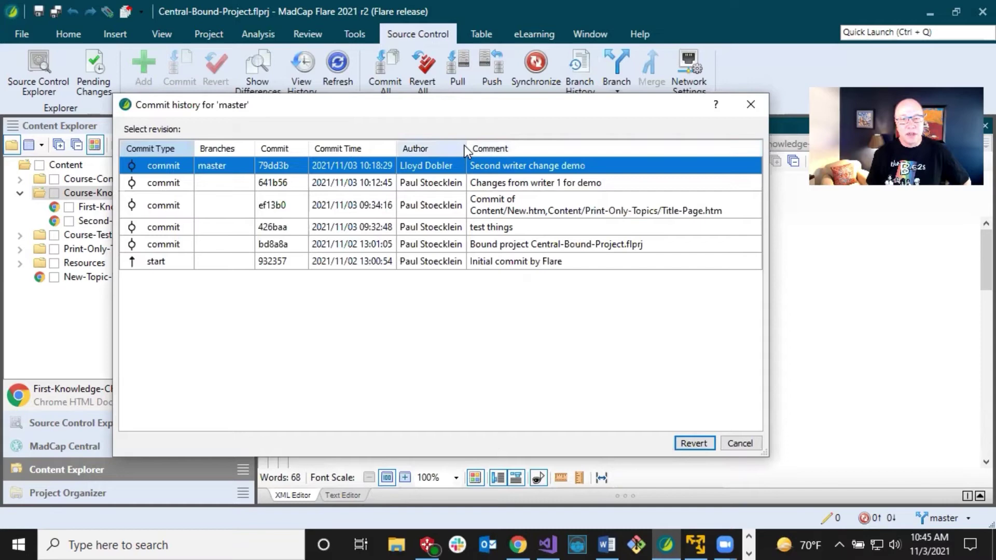
click(508, 185)
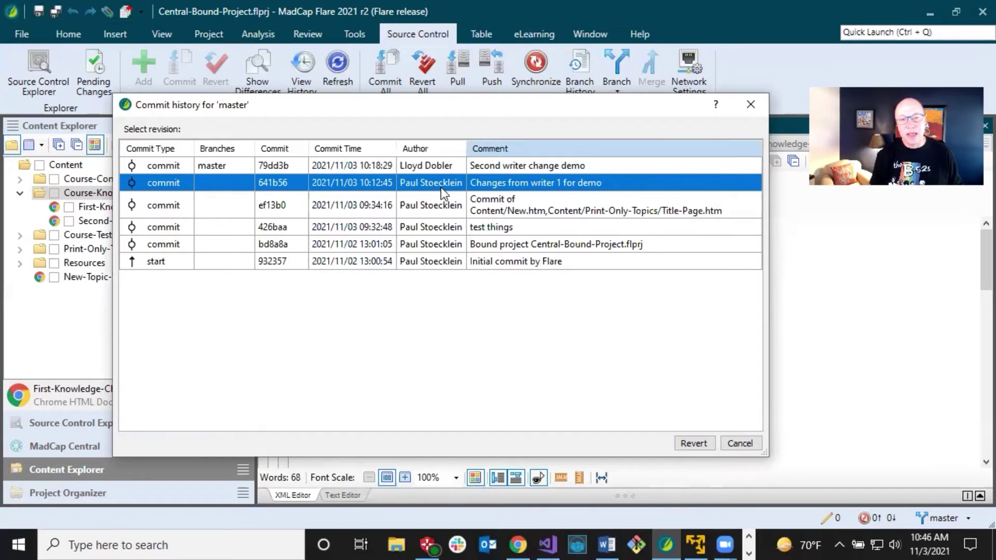
click(690, 445)
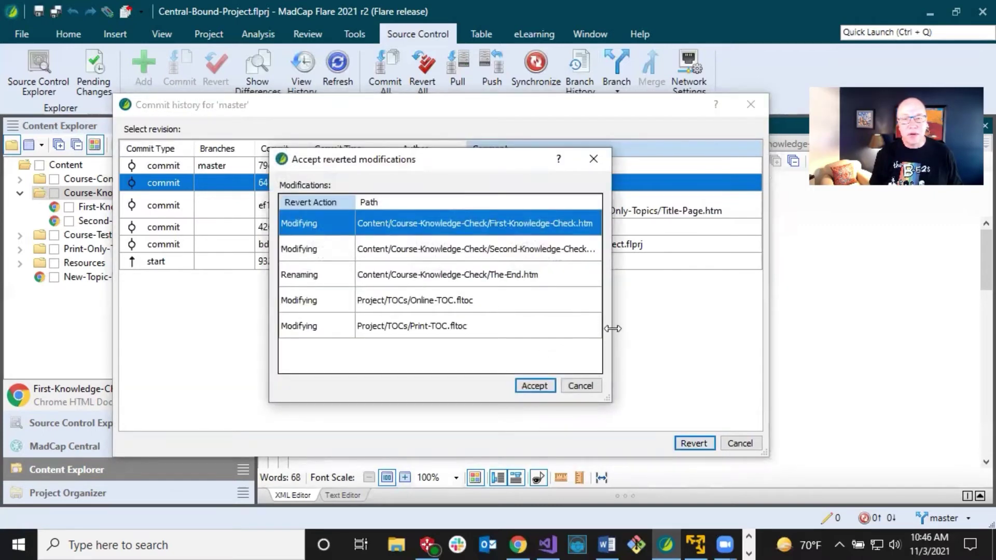
Review the five reverted files, including The-End.htm and First-Knowledge-Check.htm, and accept them
drag(611, 328, 765, 328)
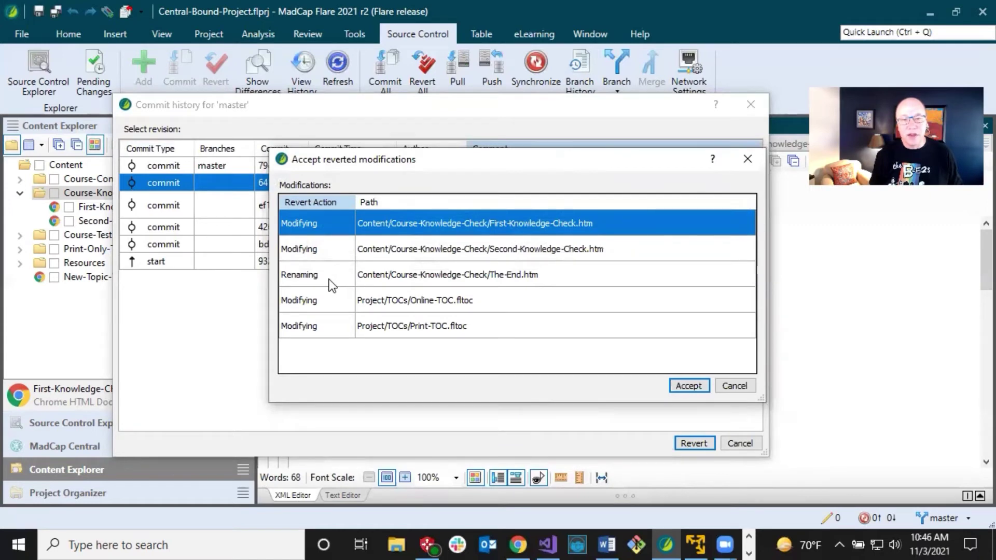
click(510, 279)
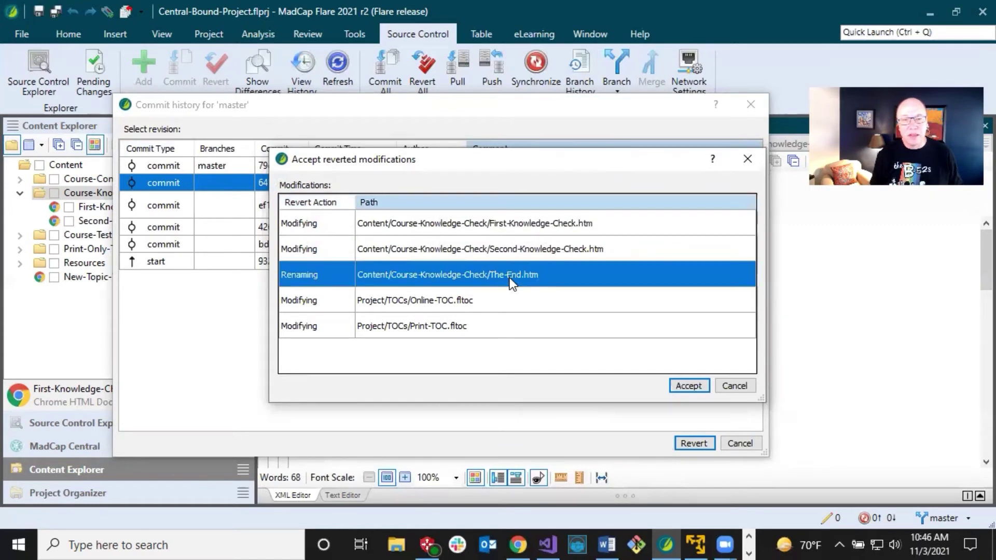
click(454, 227)
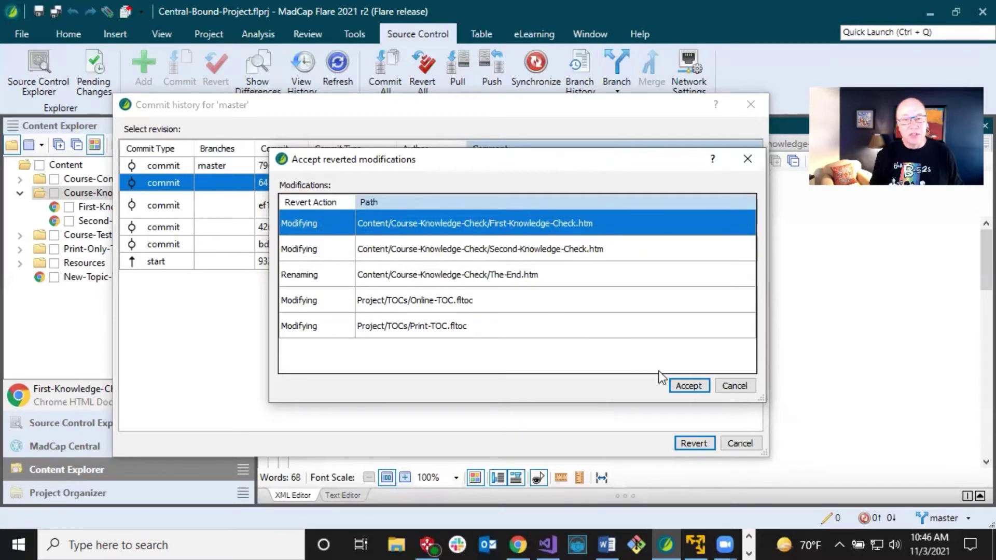
click(684, 388)
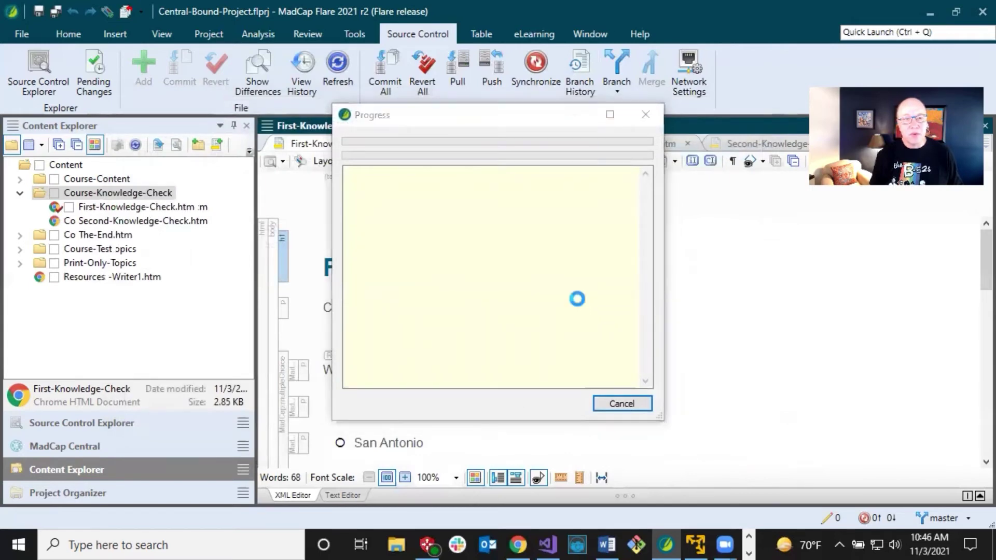
Dismiss the revert success message and check the first answer reads 'Waterloo Second writer change'
click(552, 328)
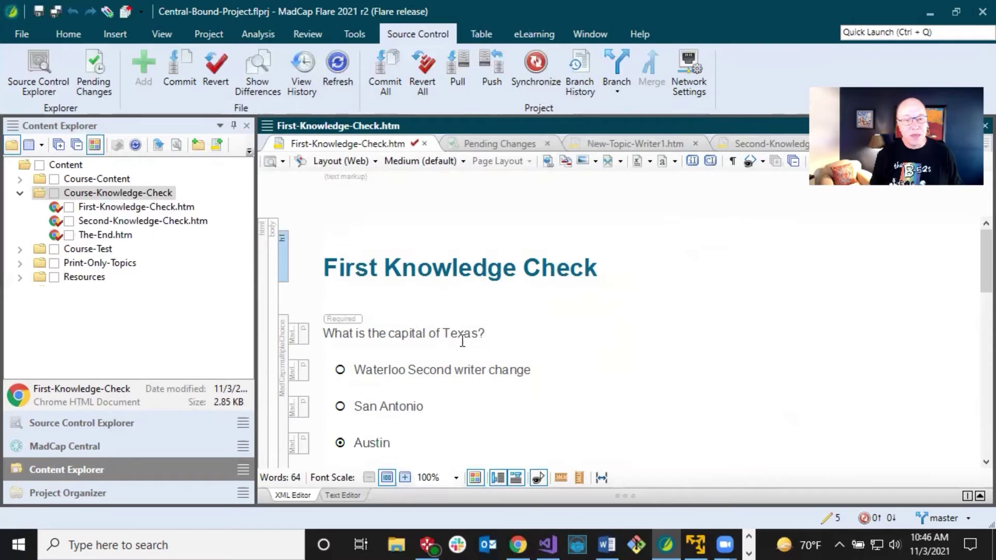
drag(409, 370, 530, 370)
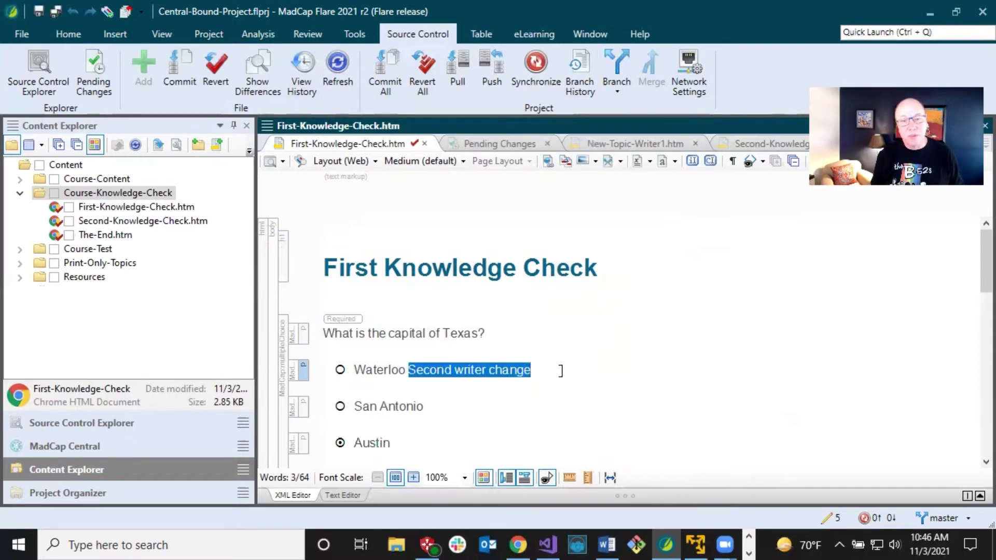
click(560, 371)
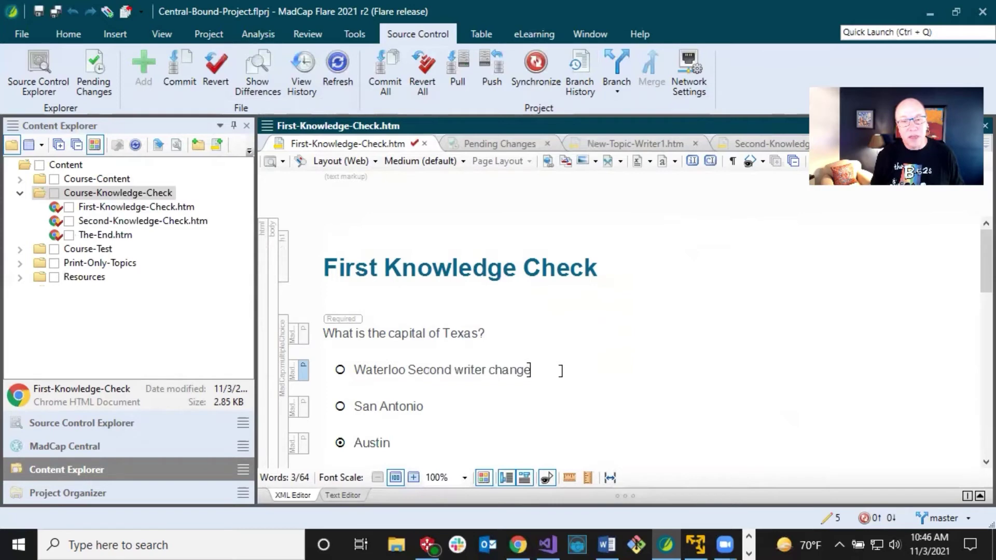
Confirm The-End.htm is restored in the project files
click(114, 236)
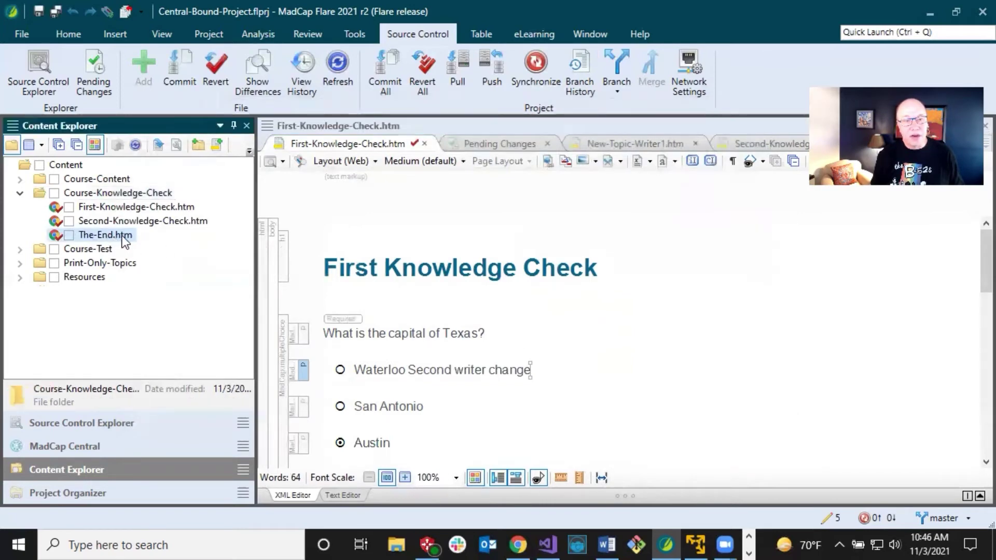
click(124, 242)
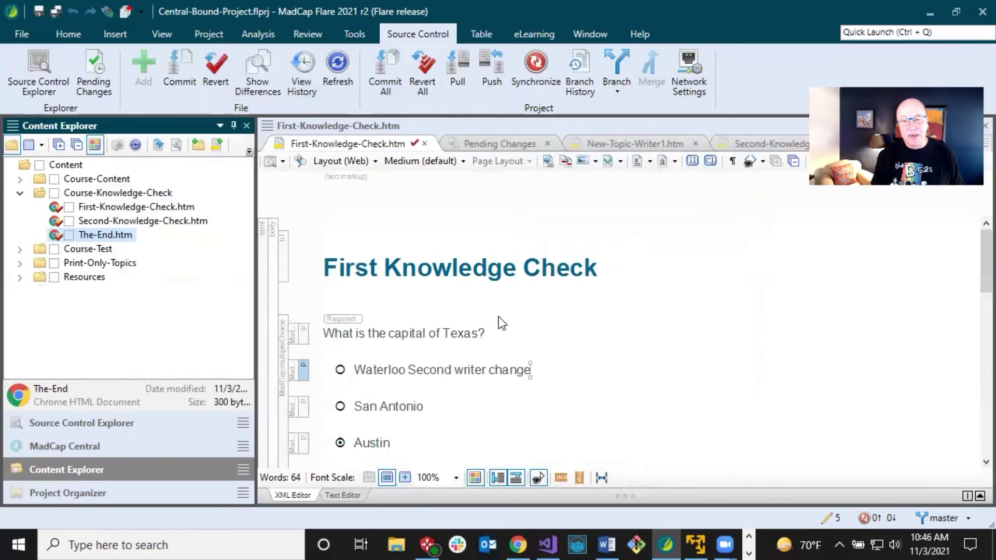
click(482, 278)
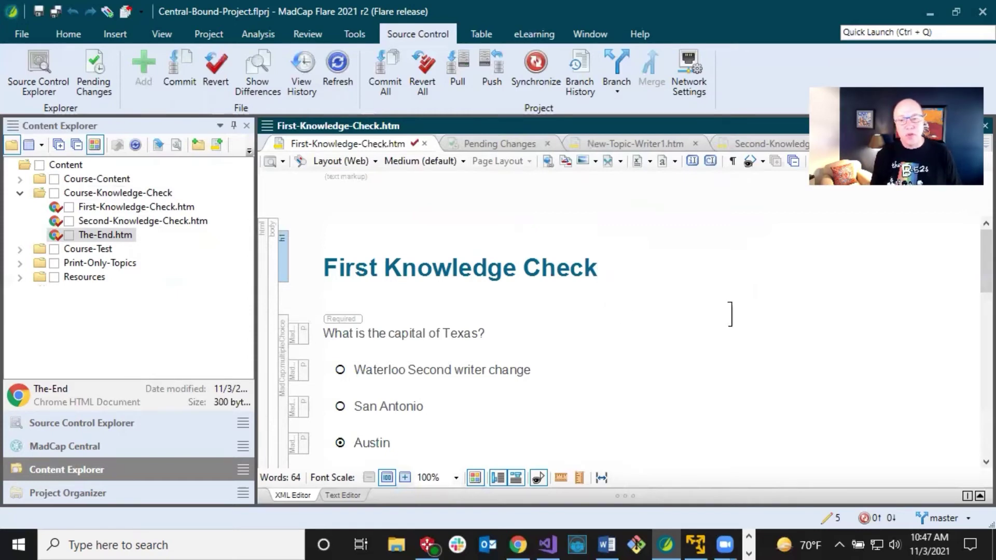
Commit the five reverted files with the comment 'Revert these changes'
click(829, 517)
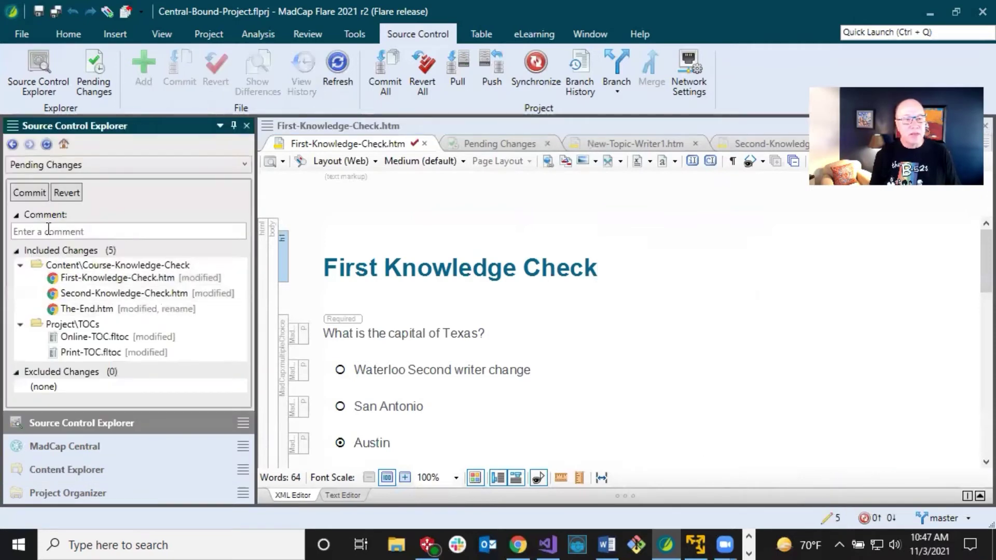
click(47, 229)
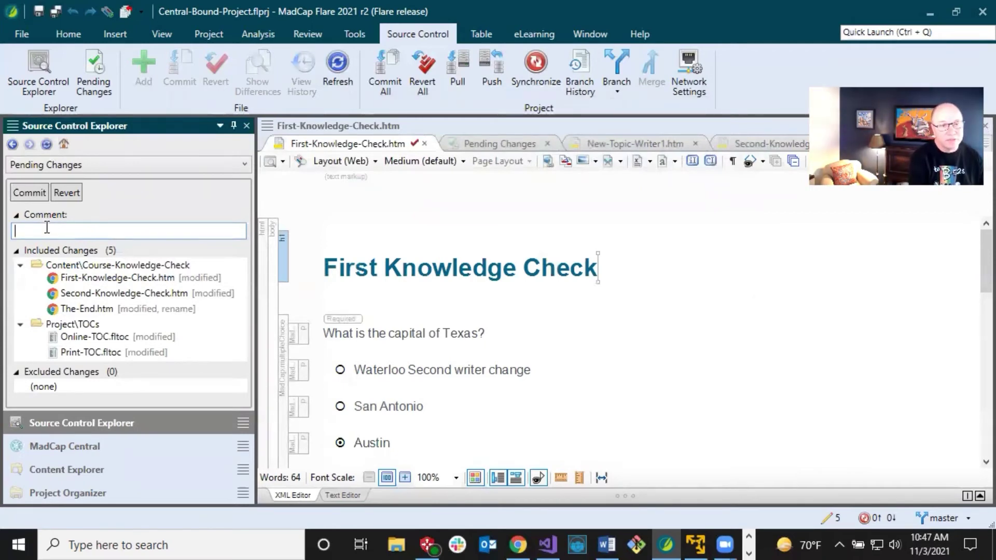
text(Revert )
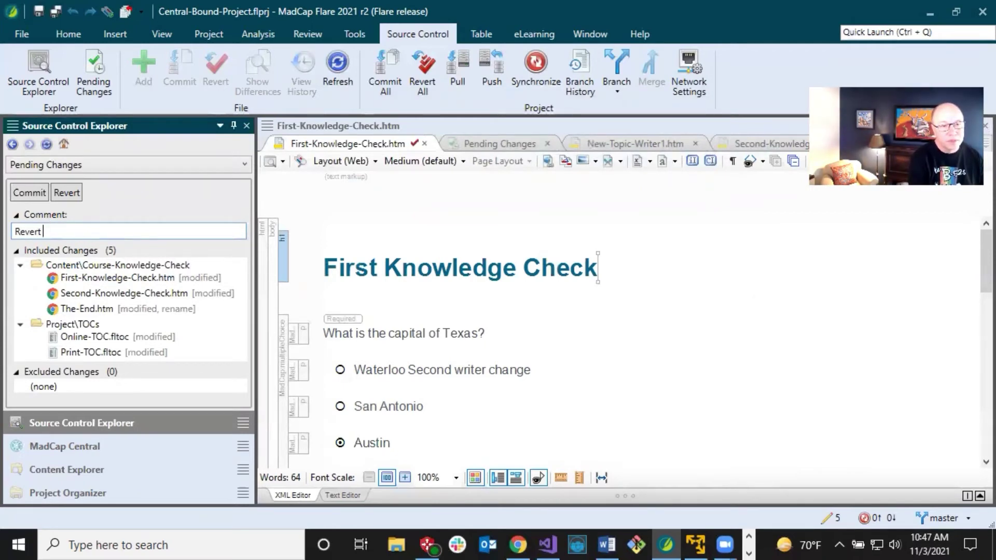
text(these changes)
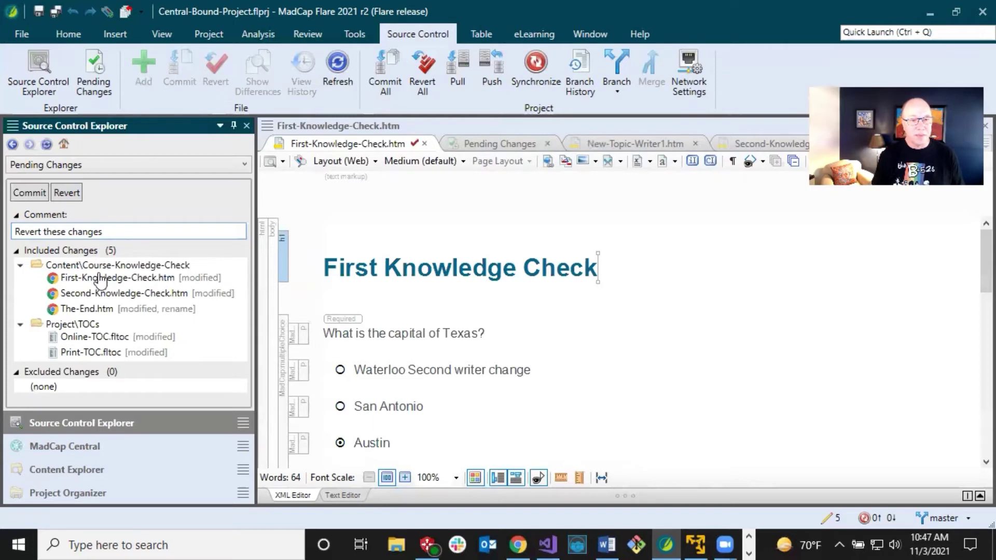
click(29, 195)
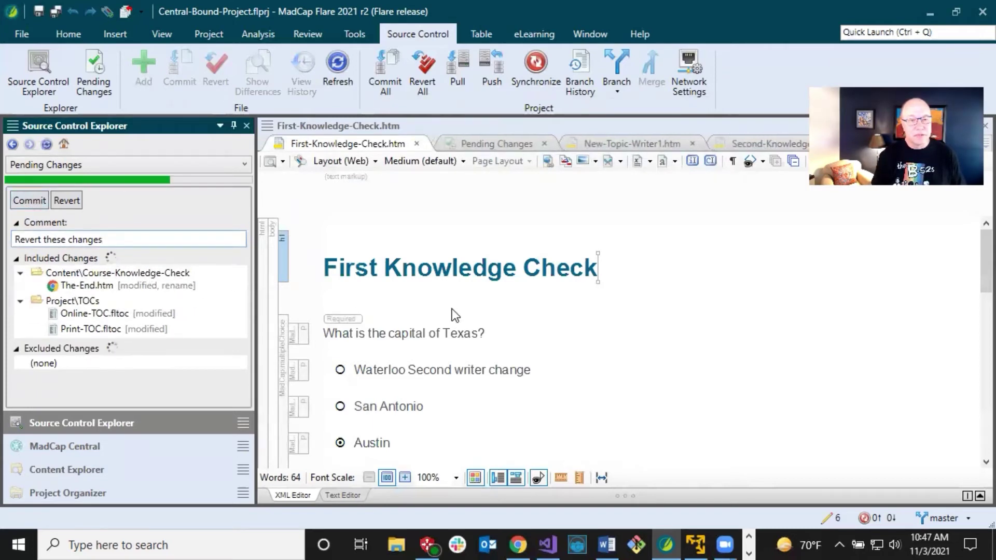
click(488, 275)
click(648, 288)
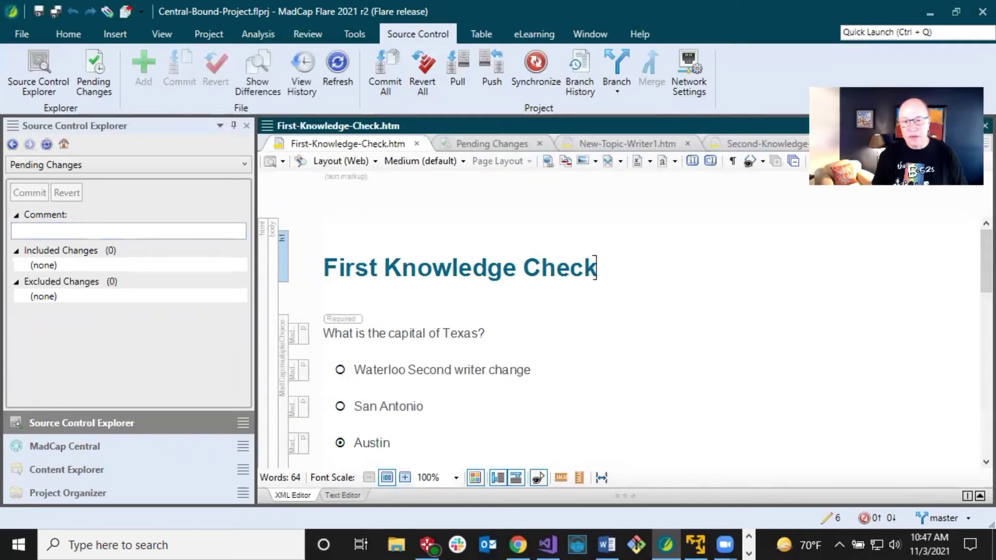
Push the revert commit by synchronizing master with MadCapCentral
click(872, 517)
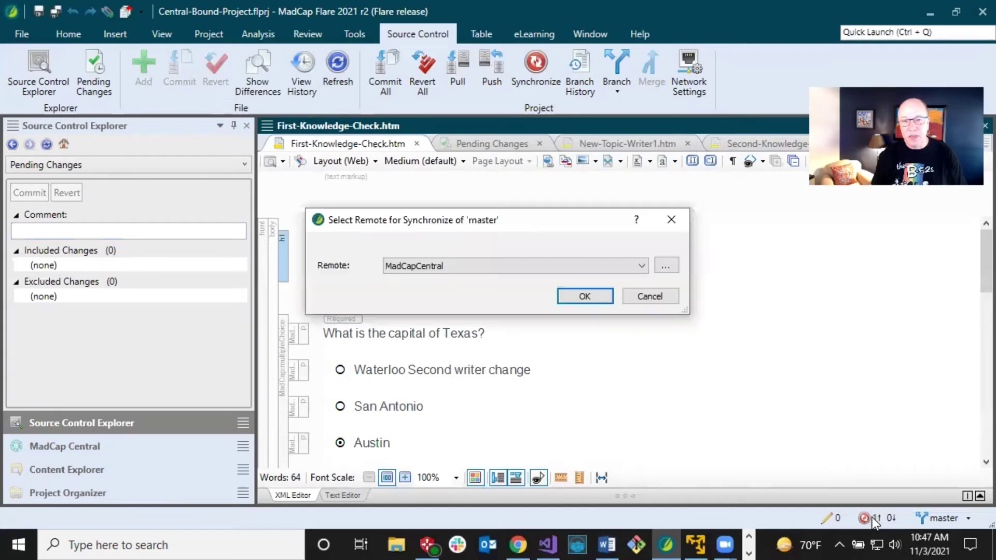
click(587, 294)
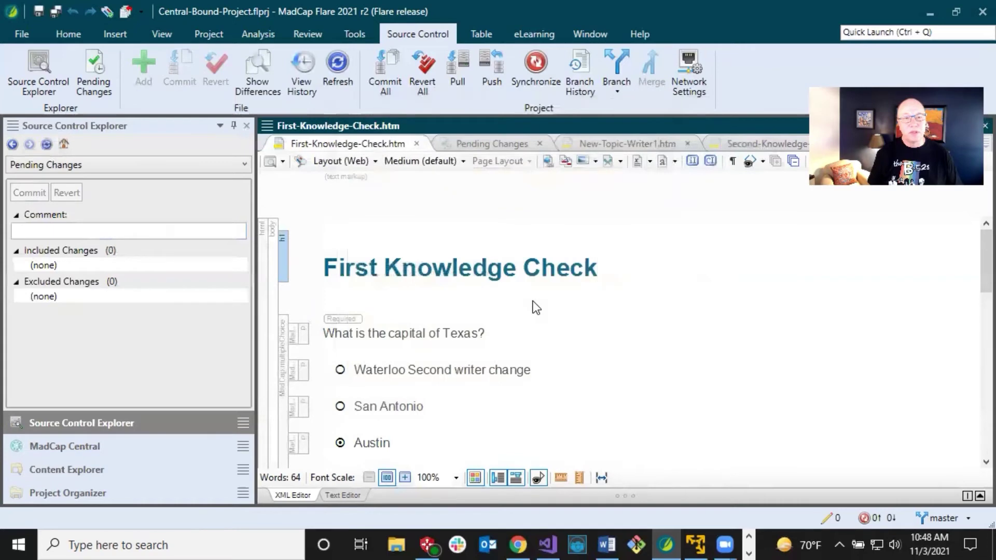
click(544, 274)
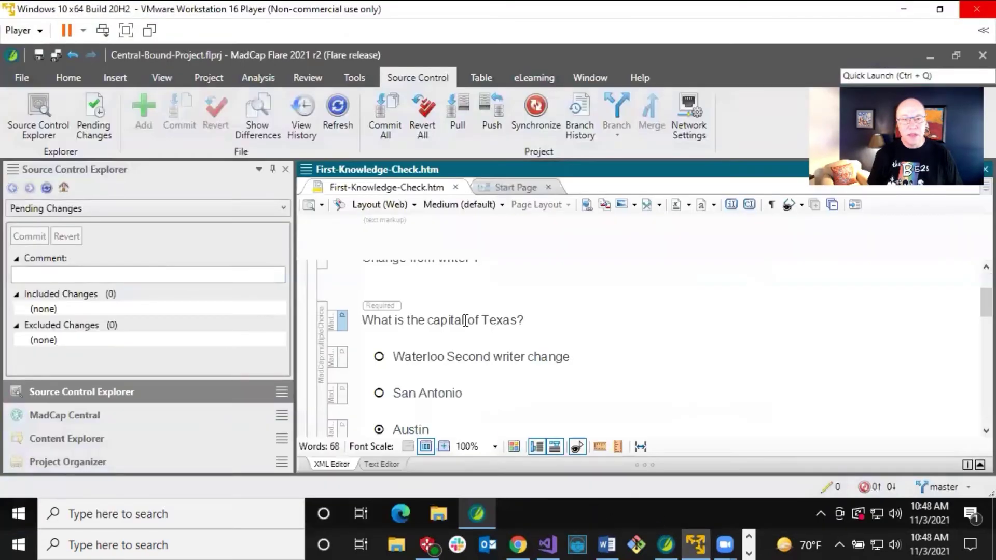
In the second writer's project, check the 'Change from writer 1' line, then pull master from MadCapCentral
scroll(467, 352, up, 2)
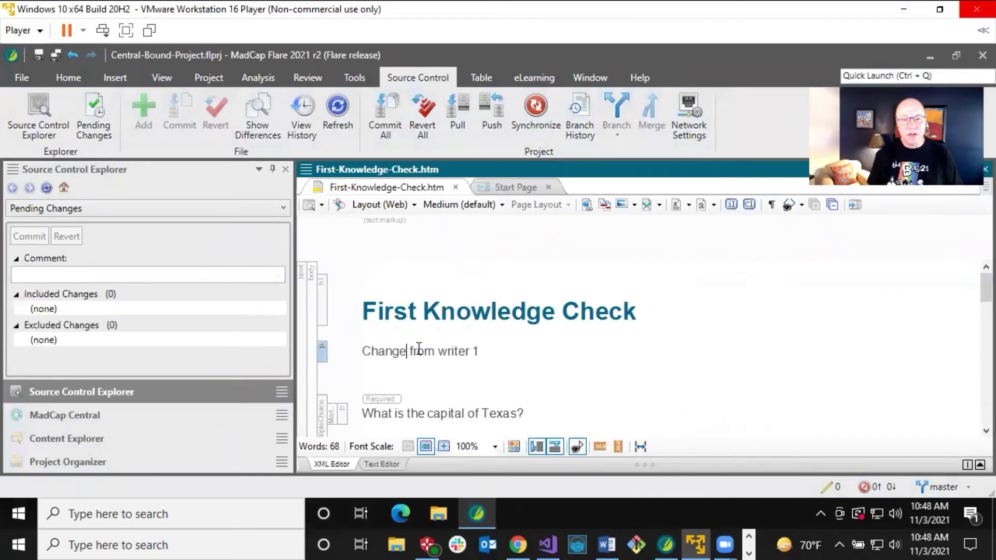
drag(362, 352, 483, 351)
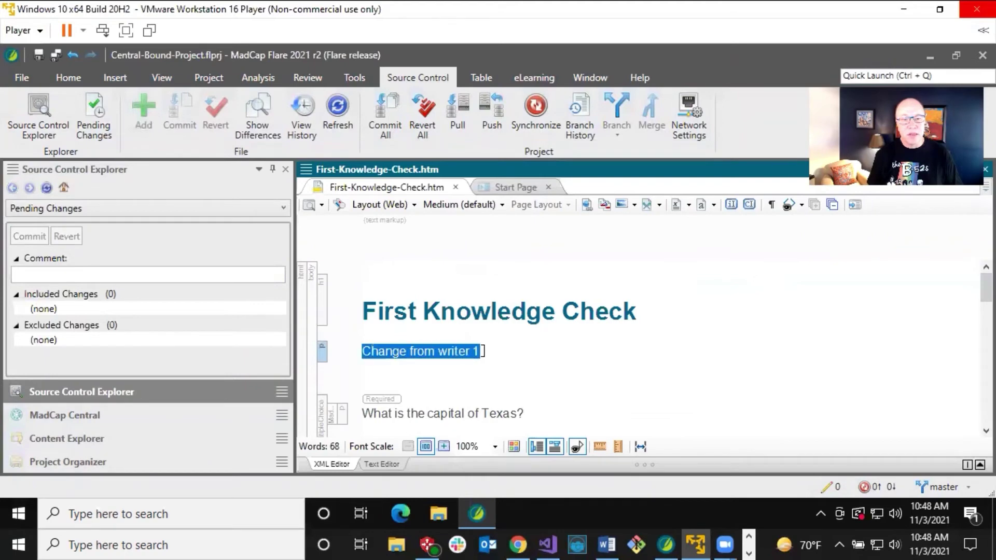
click(455, 353)
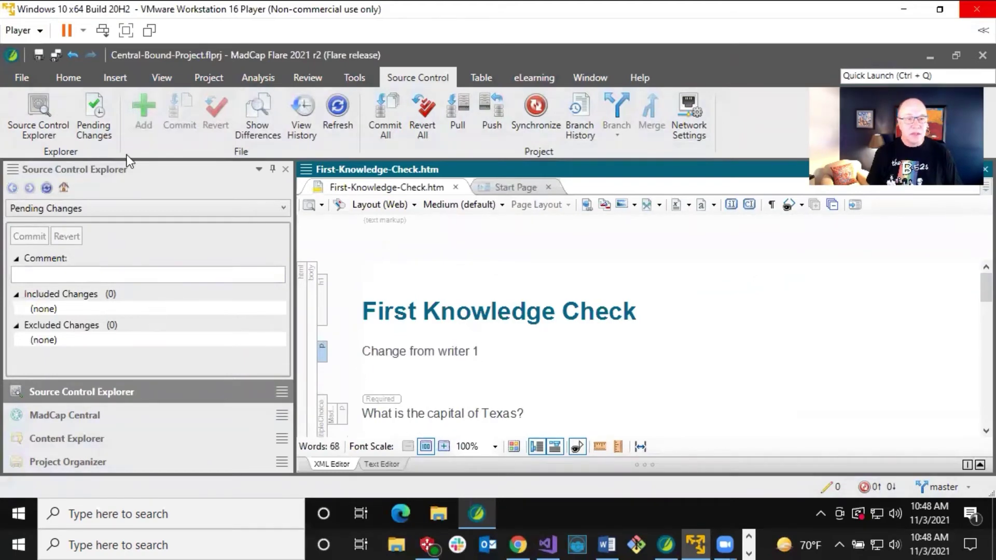
click(94, 164)
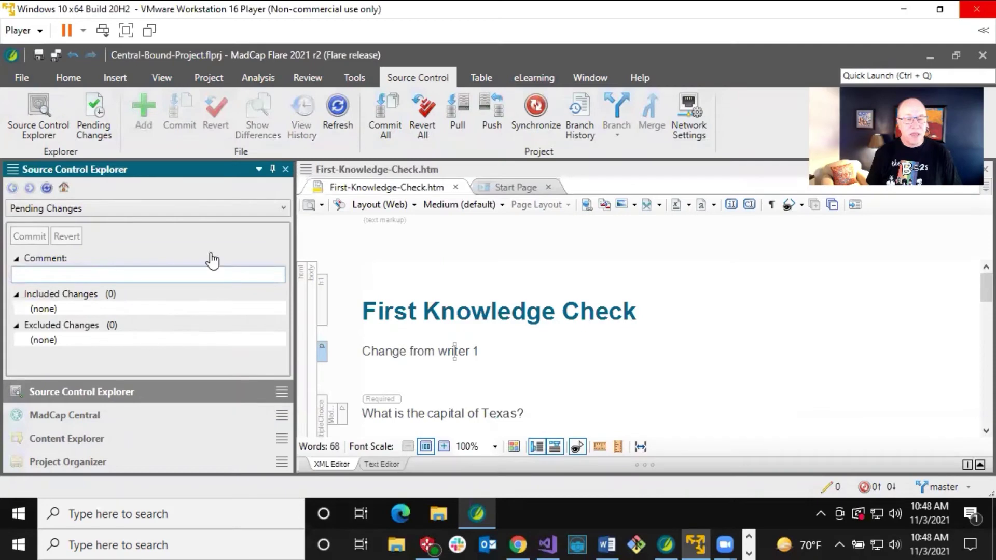
click(455, 306)
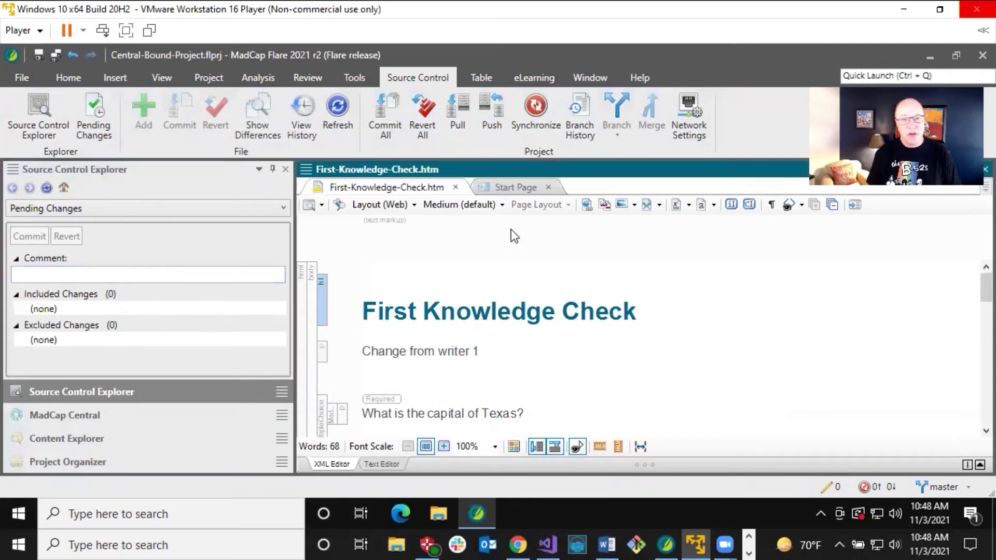
click(453, 108)
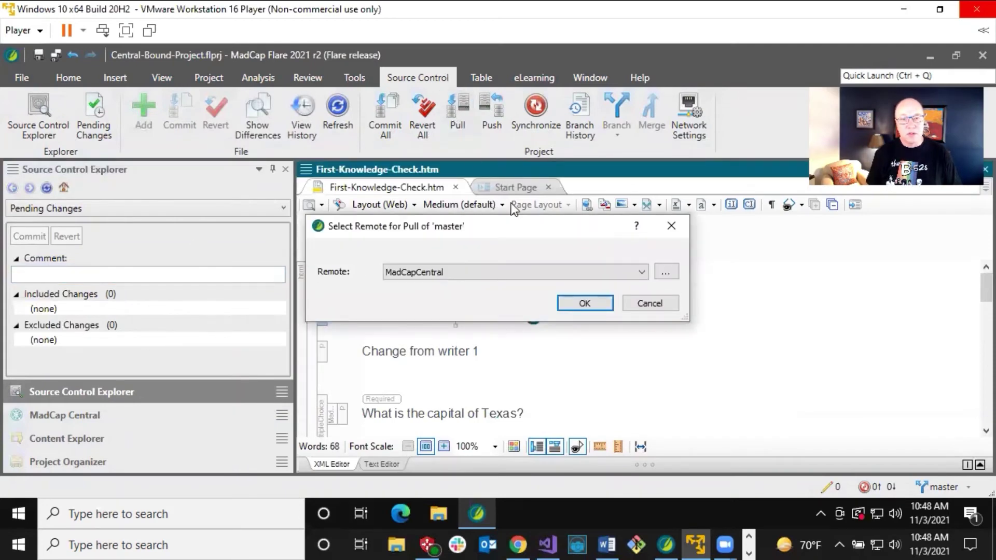
click(583, 303)
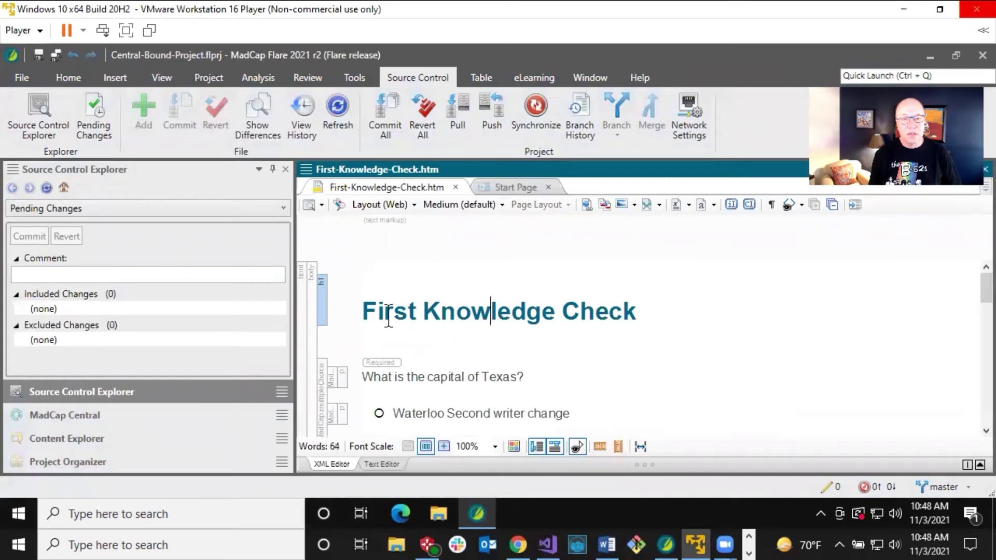
Check The-End.htm is back under Content > Course-Knowledge-Check in Content Explorer
click(92, 438)
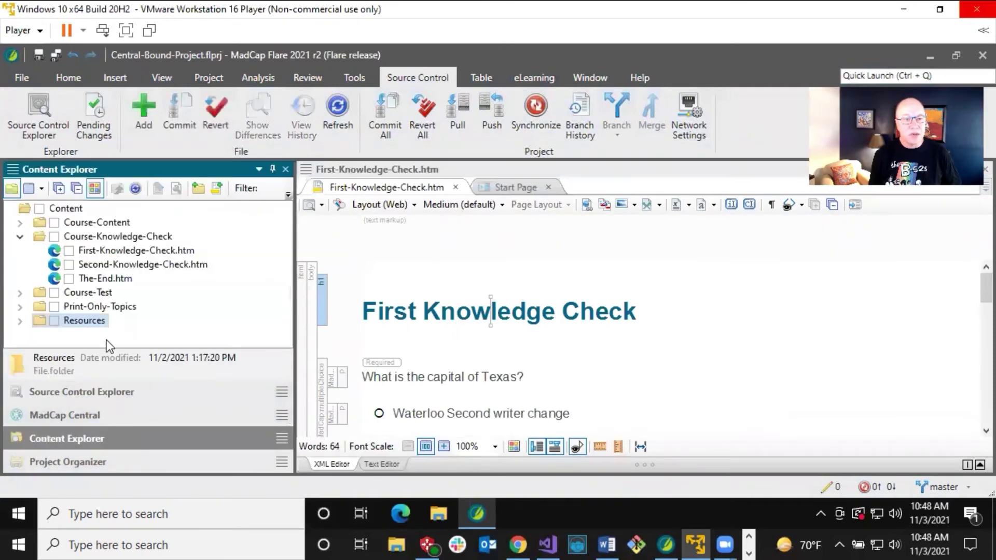
click(109, 280)
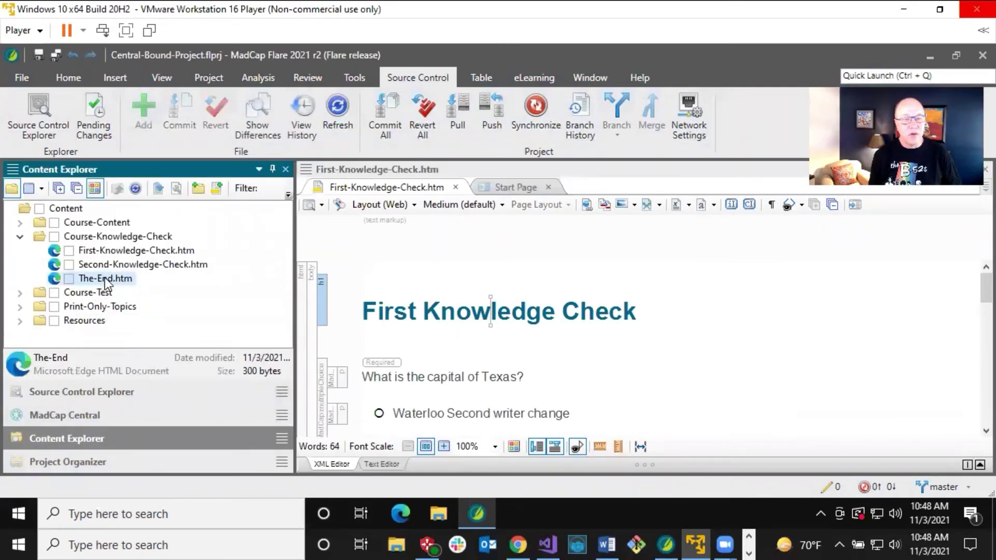
click(565, 314)
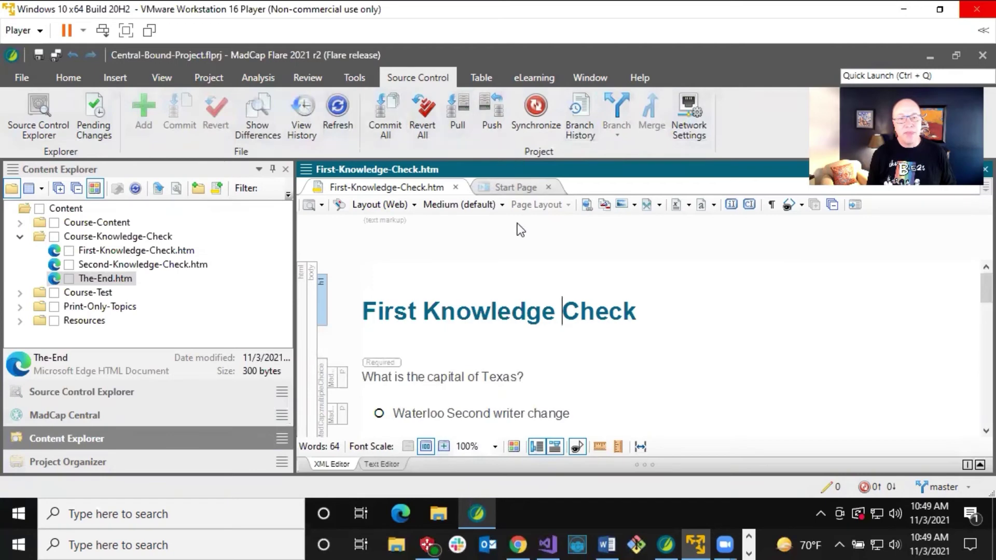
click(456, 313)
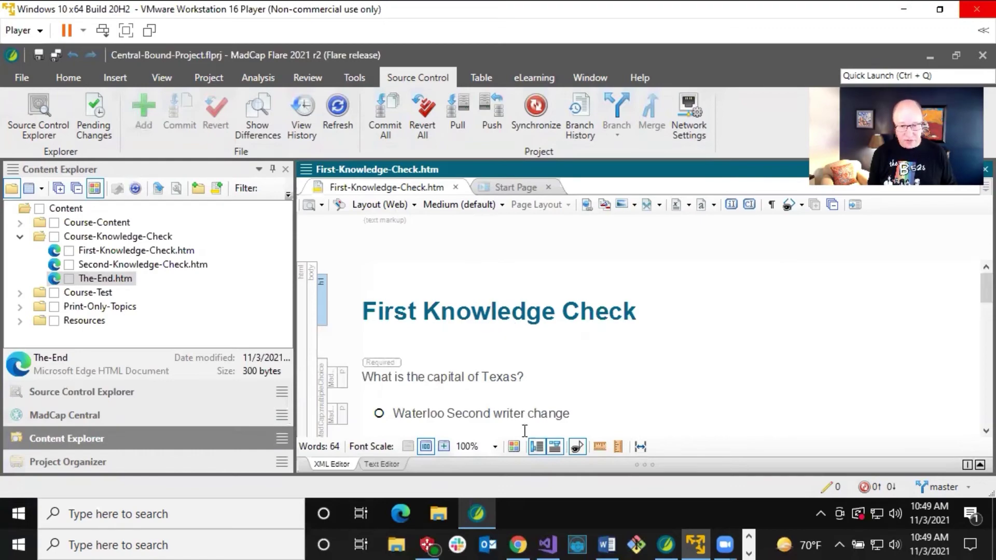
In Visual Studio's Team Explorer Branches, inspect local master and master under remotes/MadCapCentral
click(548, 543)
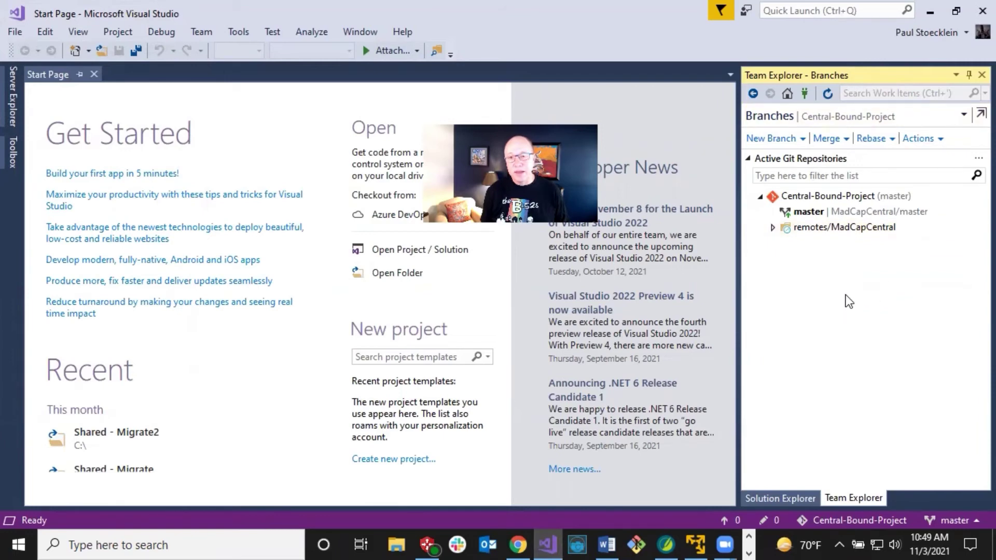
click(777, 233)
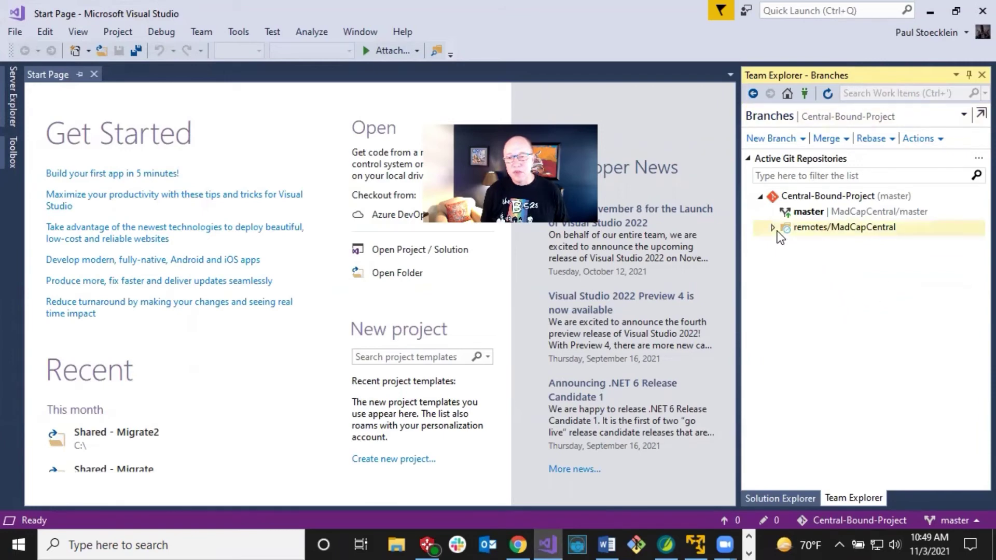
click(773, 228)
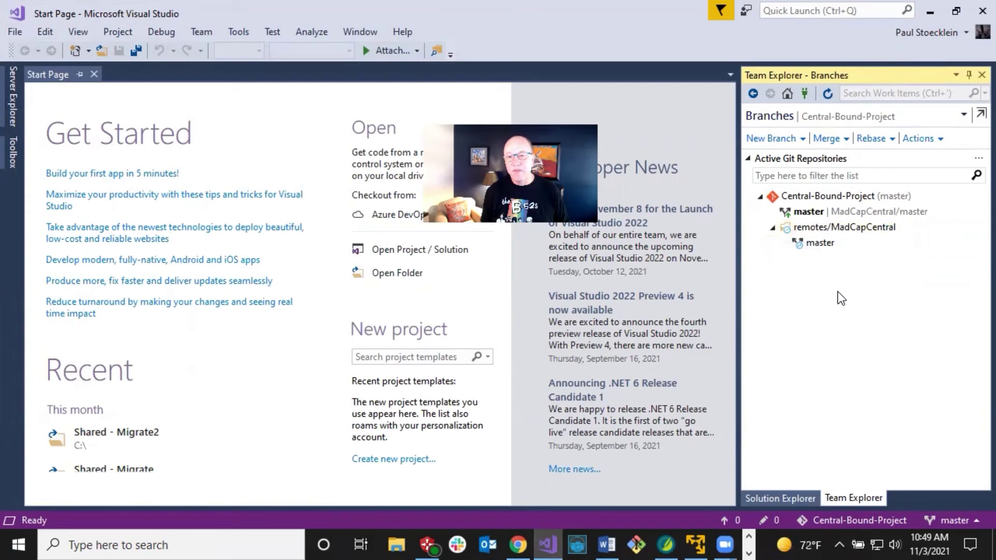
click(810, 213)
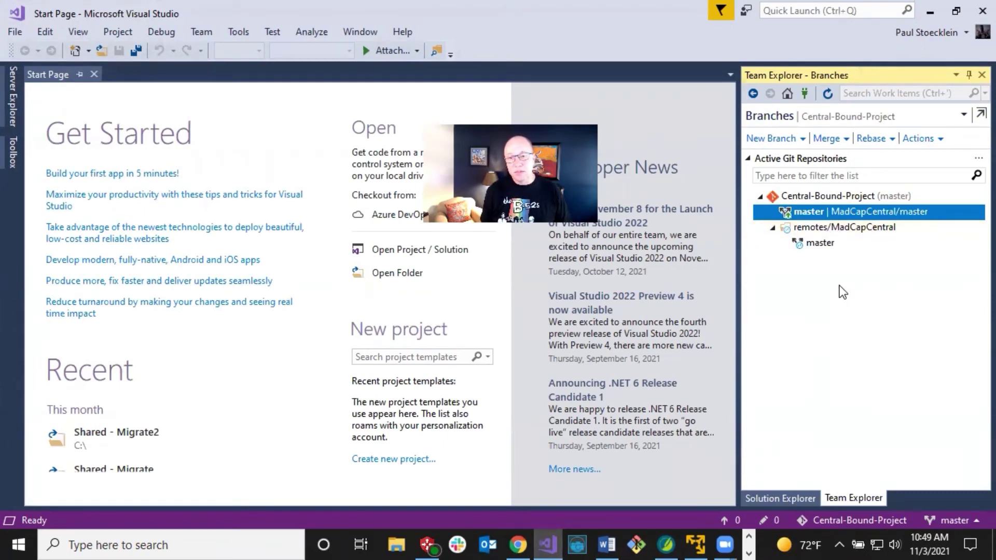
mouse_move(799, 211)
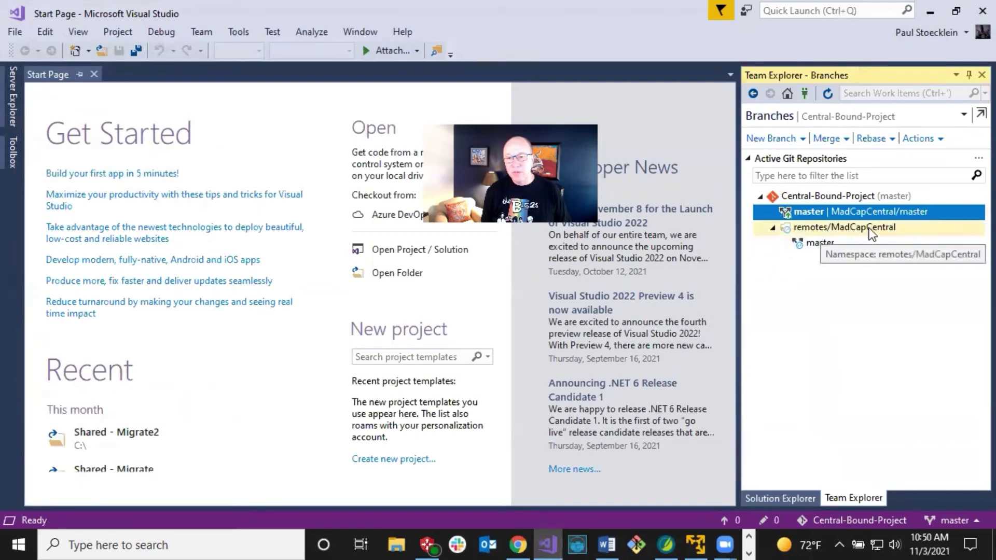
click(820, 244)
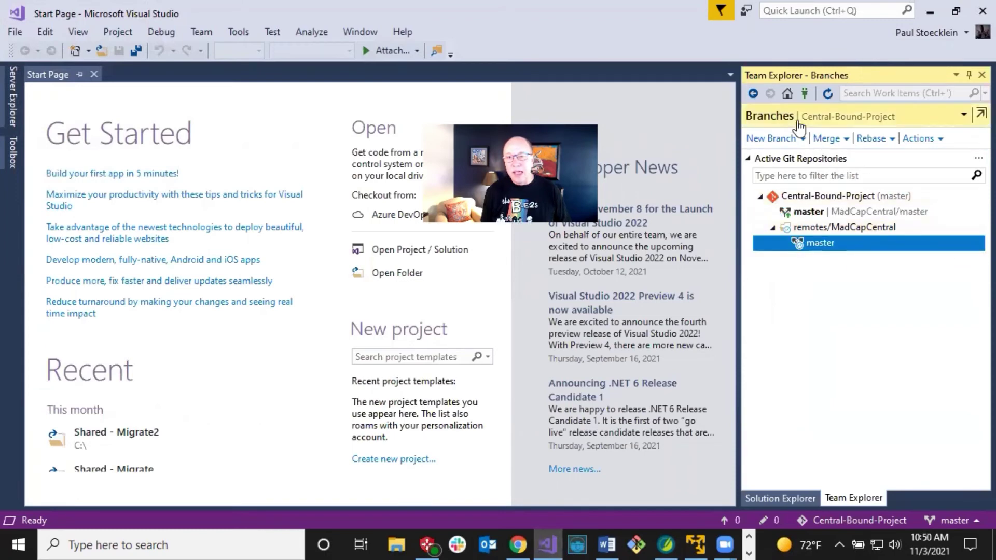
Confirm Changes shows no unstaged changes, then return to the Branches list
click(787, 93)
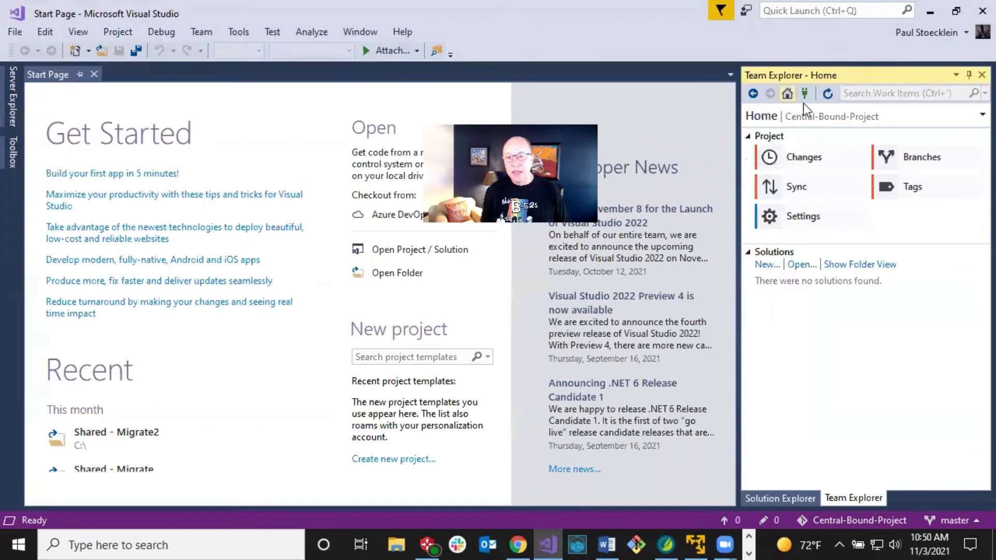
click(812, 158)
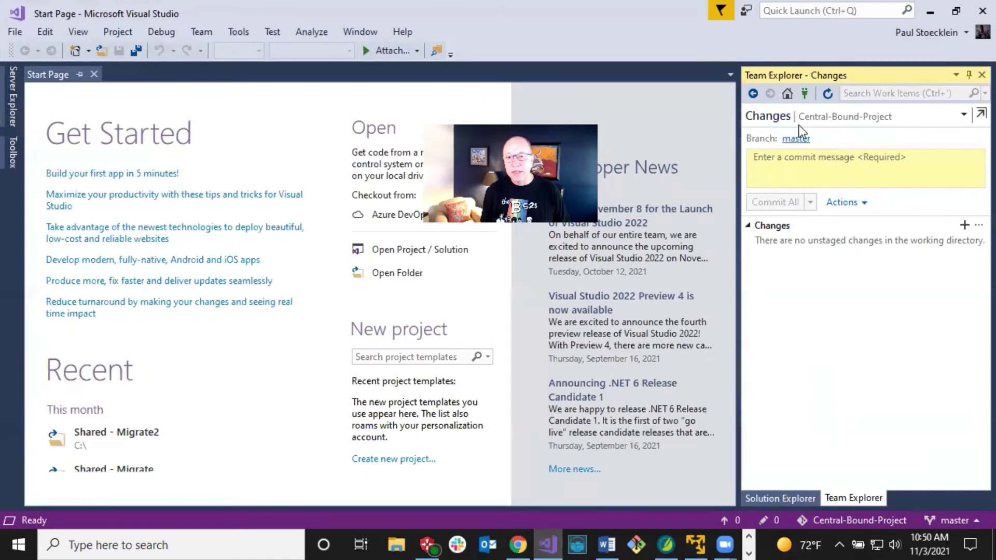
click(787, 93)
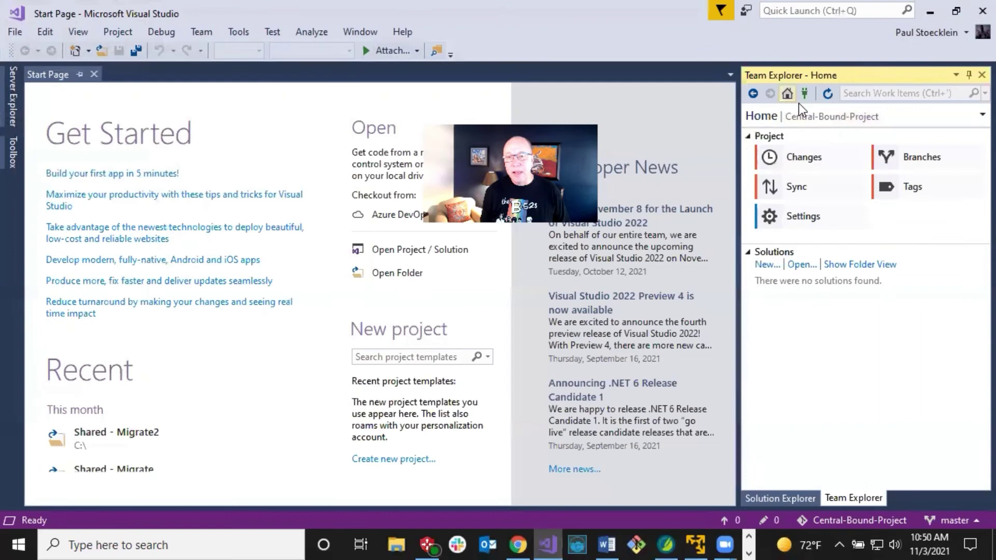
click(921, 161)
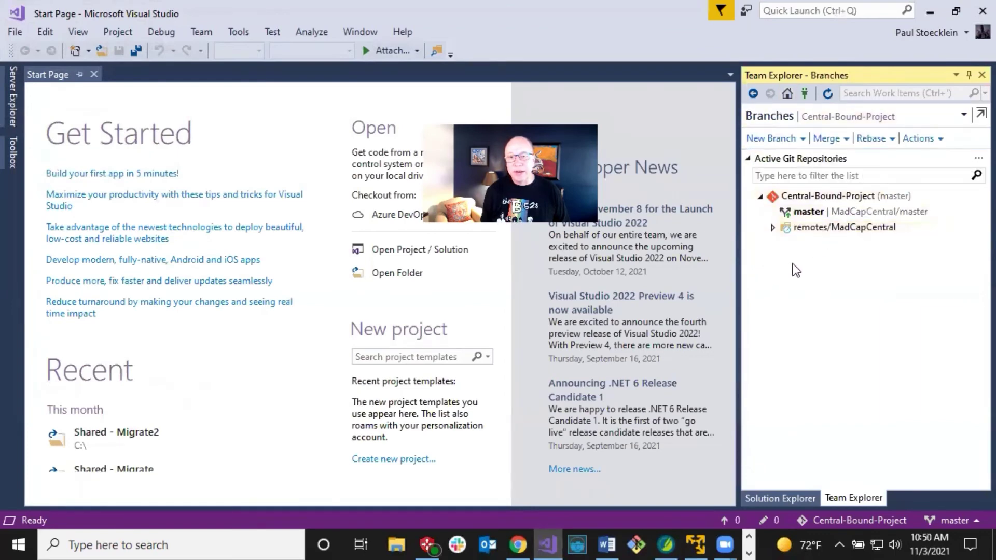
right_click(810, 212)
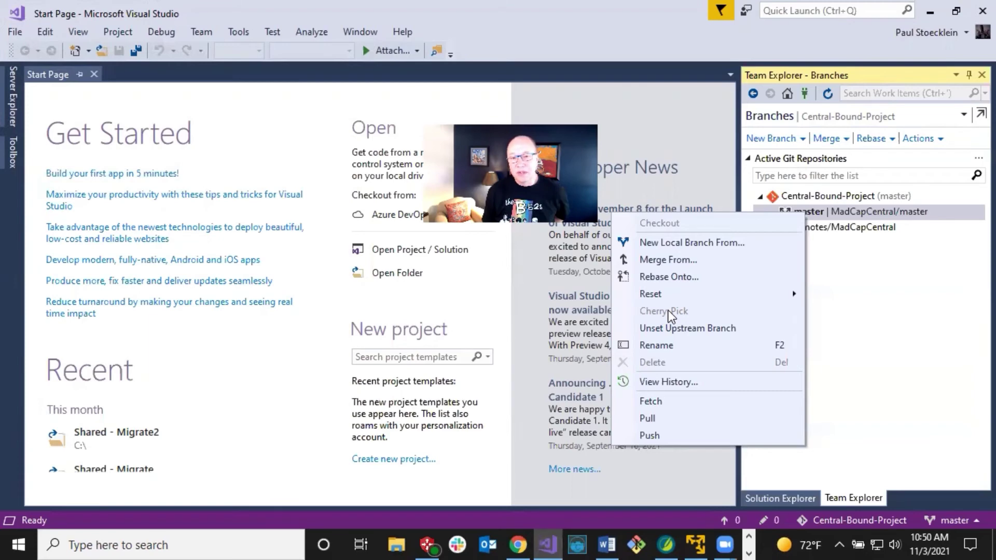
click(818, 211)
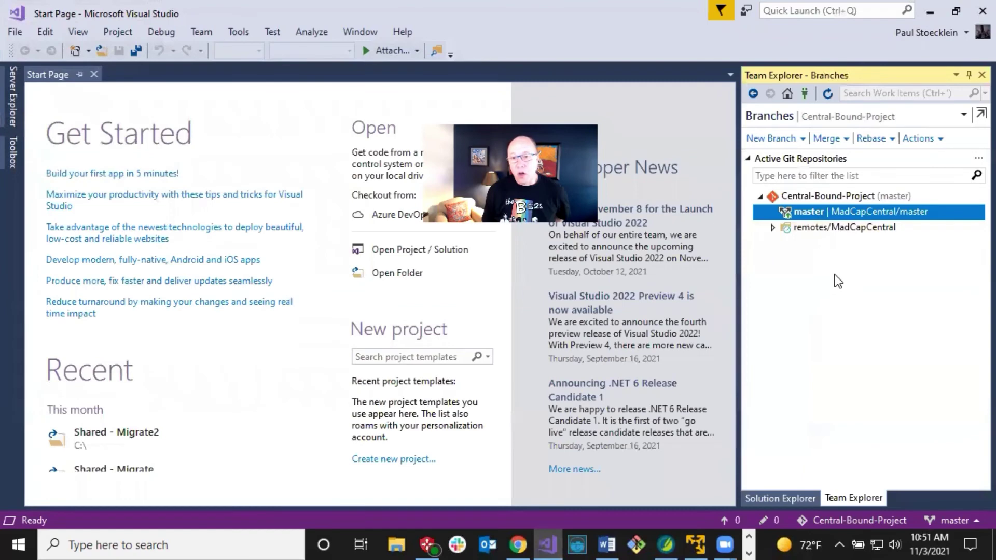